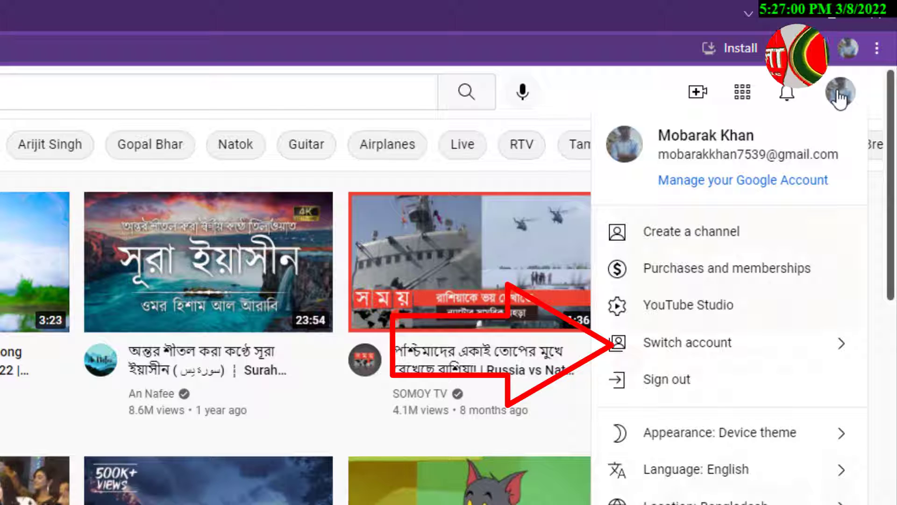
- Start creating a new channel from the account's list of all channels and activate the channel name entry
click(808, 345)
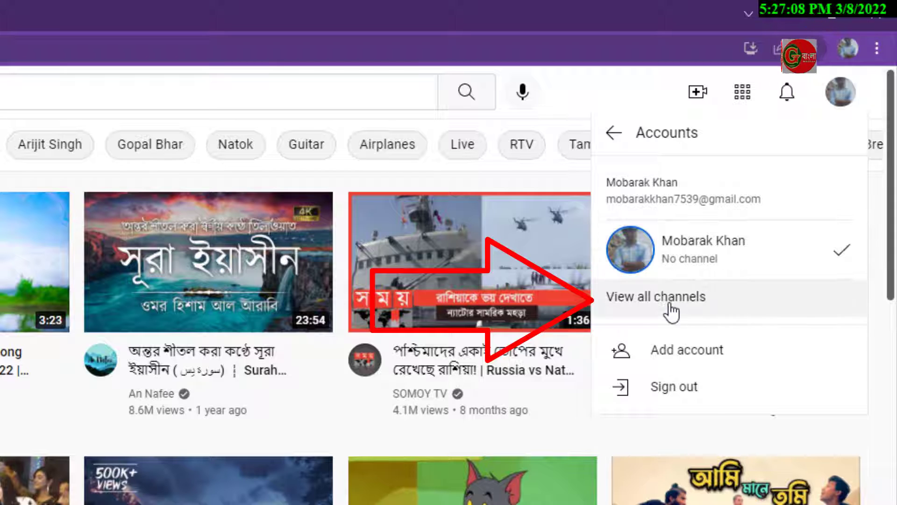
click(655, 312)
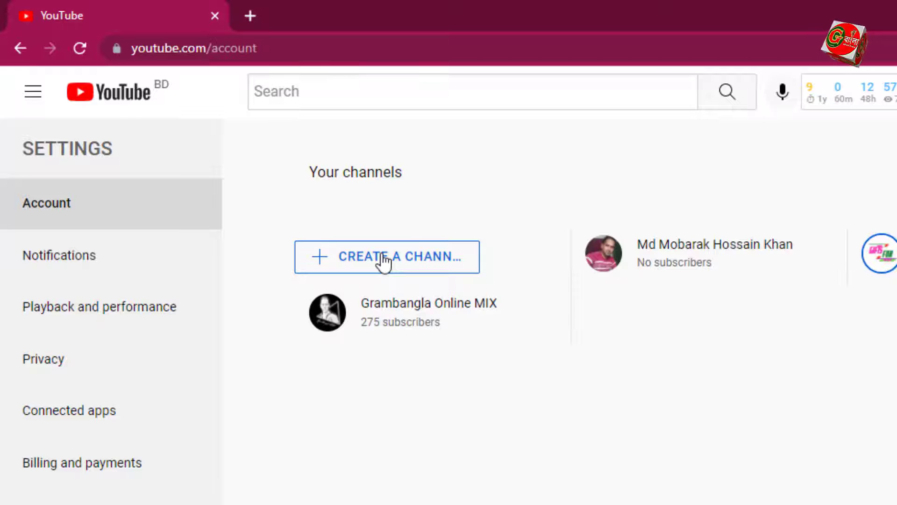
click(384, 257)
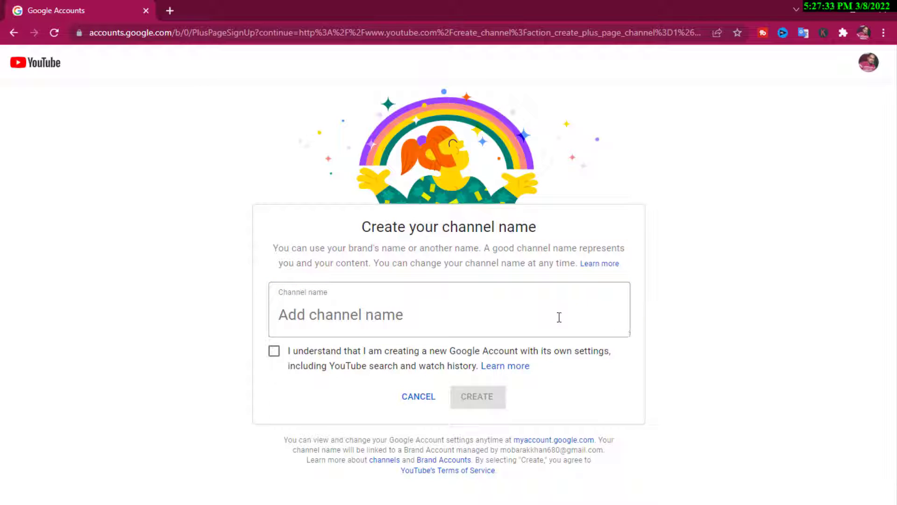
click(490, 314)
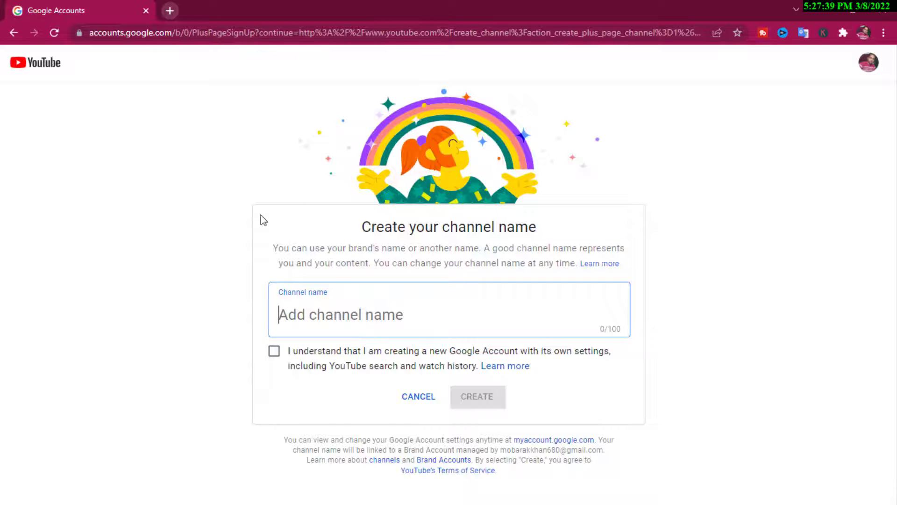
- Open youtube.com in a new tab and search for "smart gadgets"
click(168, 11)
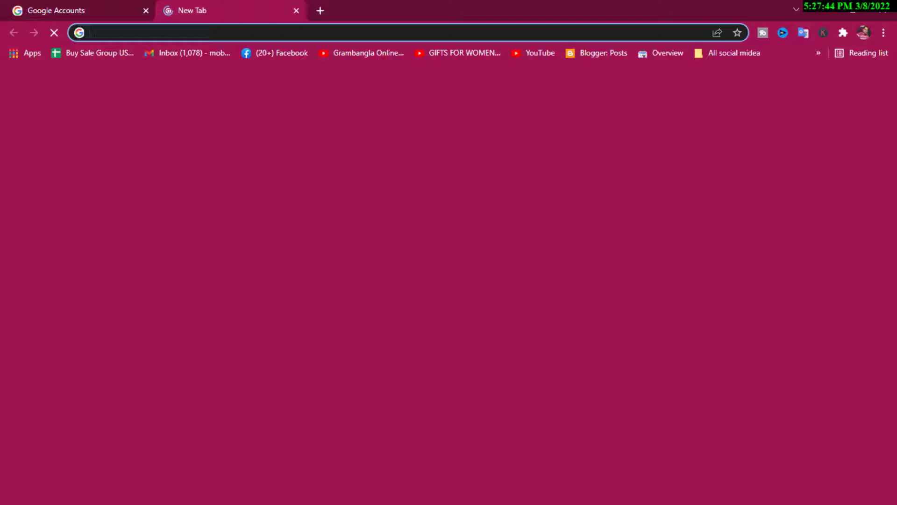
click(146, 32)
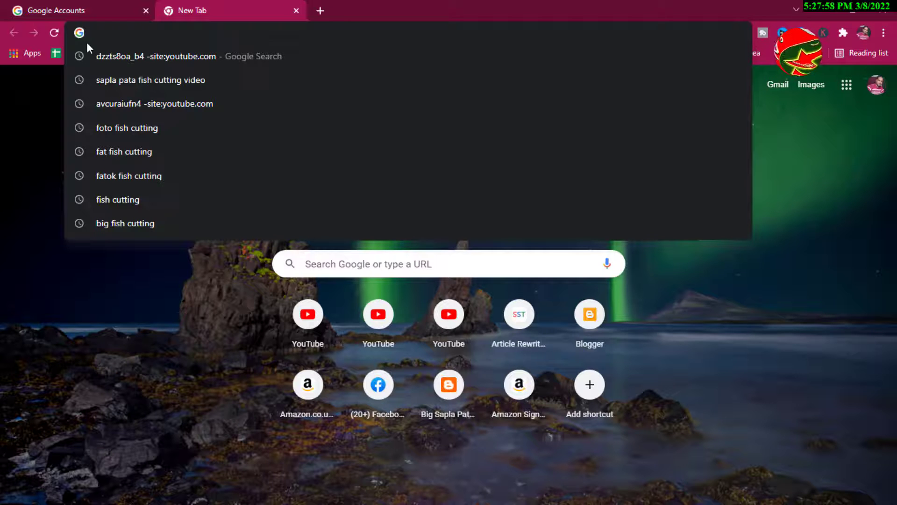
text(youtube.com)
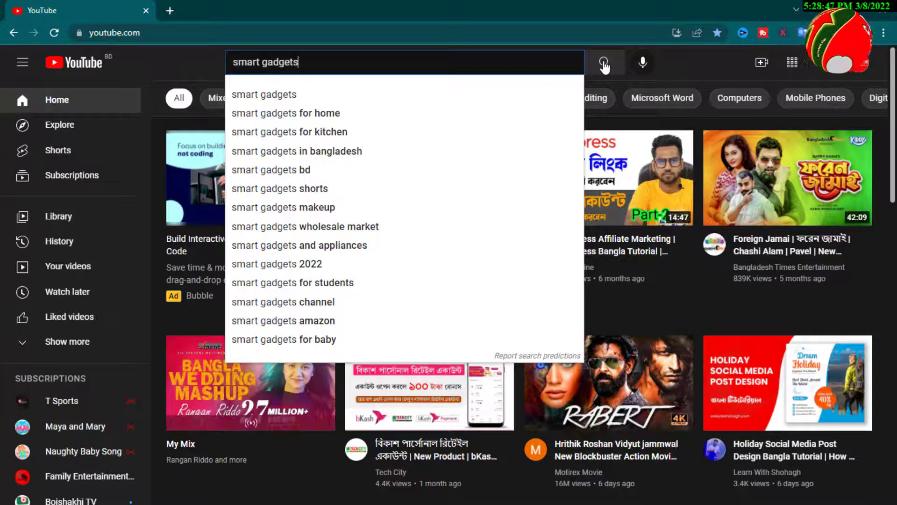
click(604, 66)
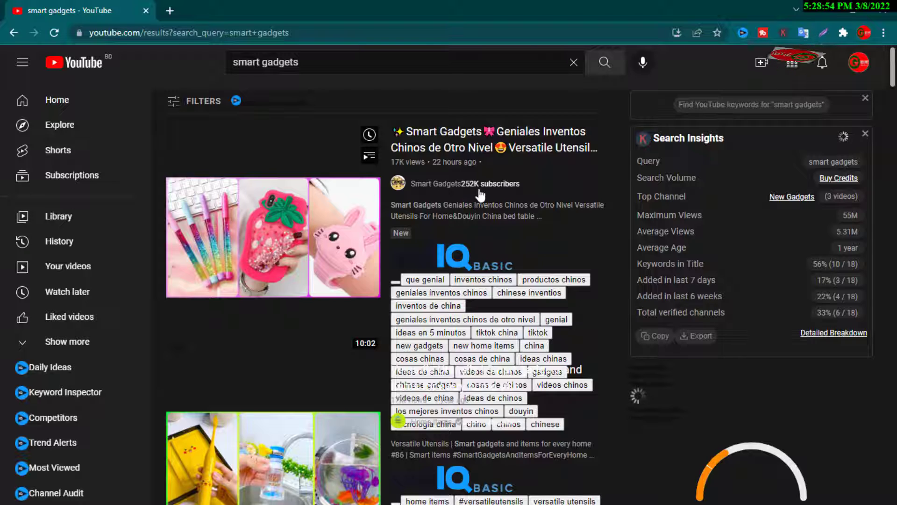
- Examine the "smart gadgets" results, including competing channels, their subscriber counts, video tags and the search insights
mouse_move(481, 194)
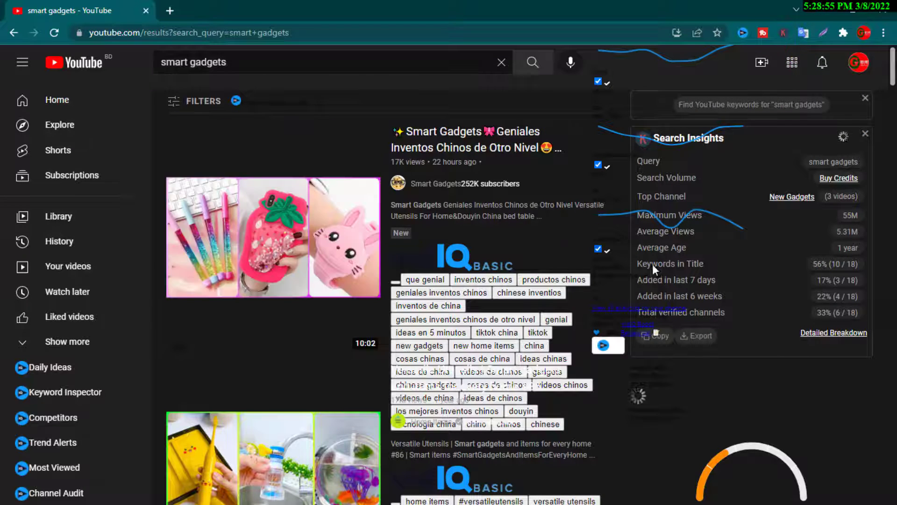
scroll(469, 222, down, 2)
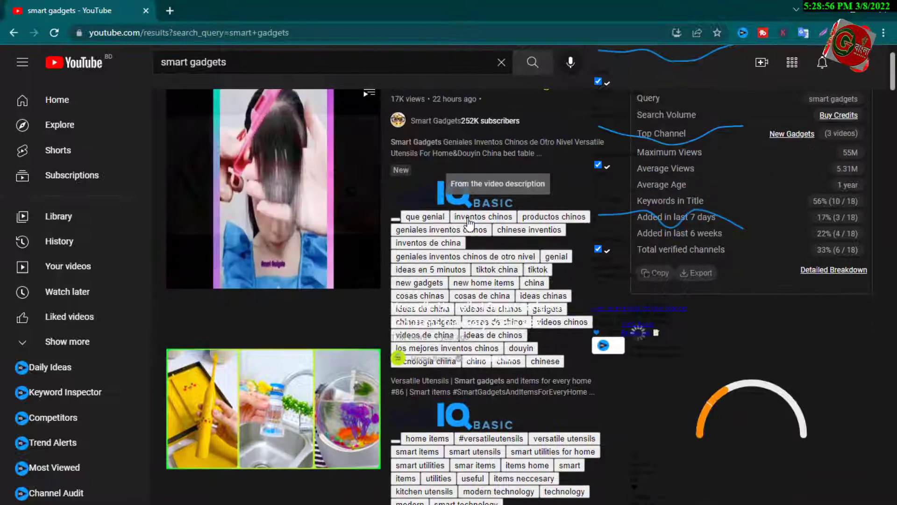
scroll(469, 222, down, 1)
scroll(470, 225, down, 1)
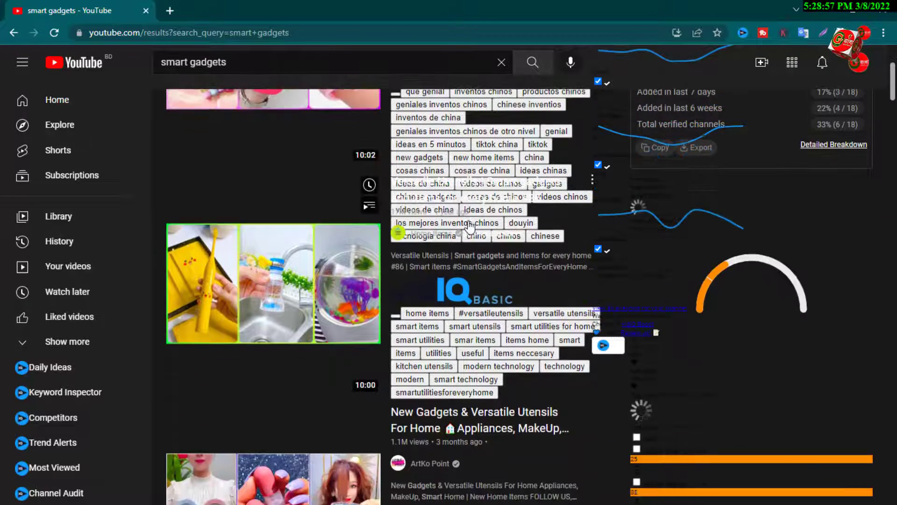
scroll(469, 227, down, 1)
scroll(470, 228, down, 1)
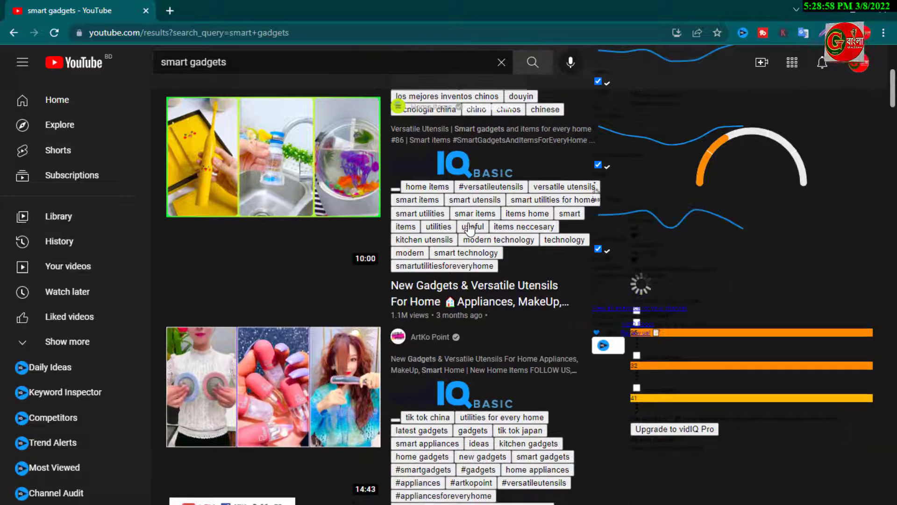
scroll(470, 229, down, 2)
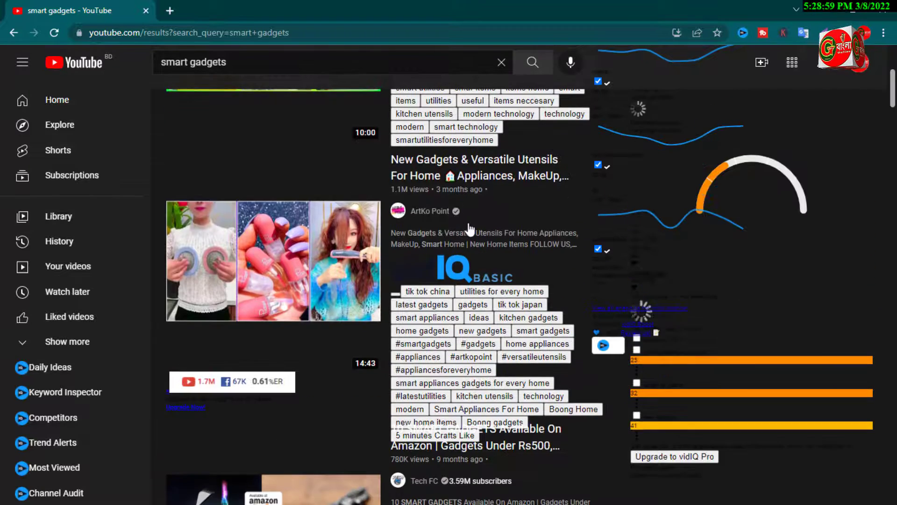
scroll(469, 229, down, 2)
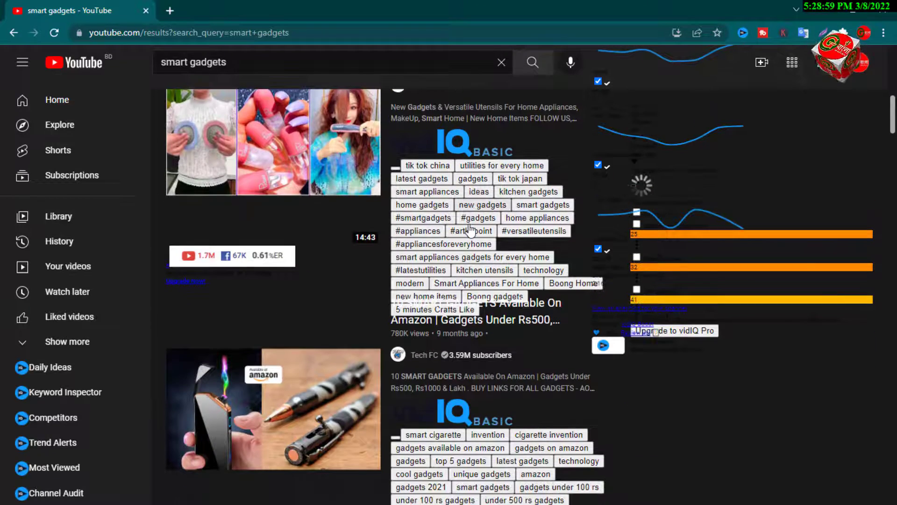
scroll(469, 229, down, 2)
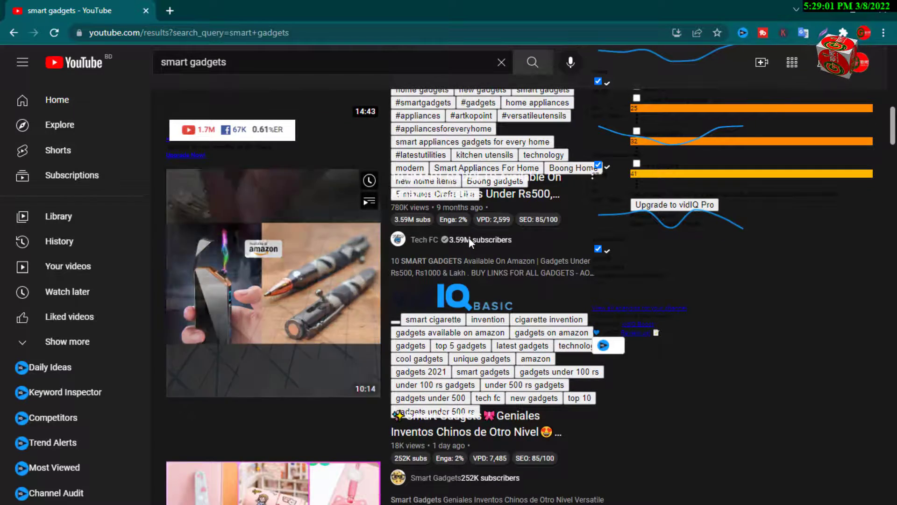
scroll(469, 239, up, 6)
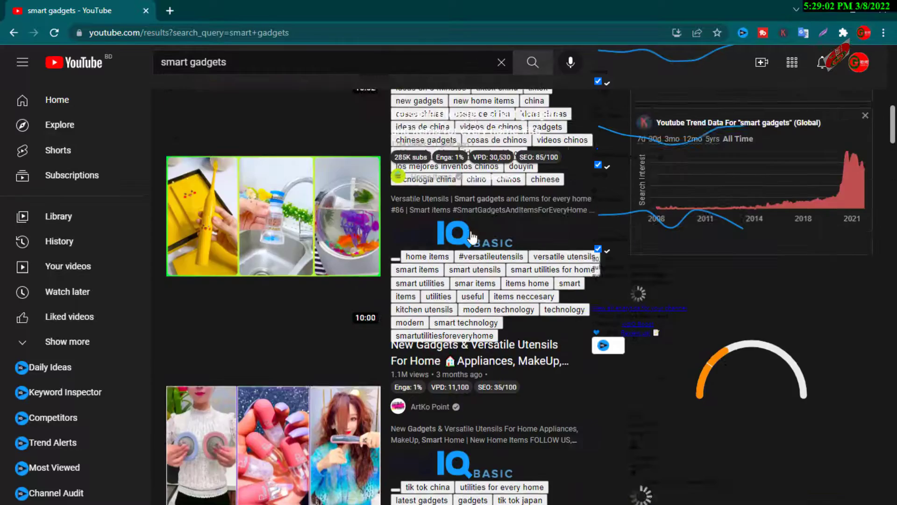
scroll(471, 237, up, 4)
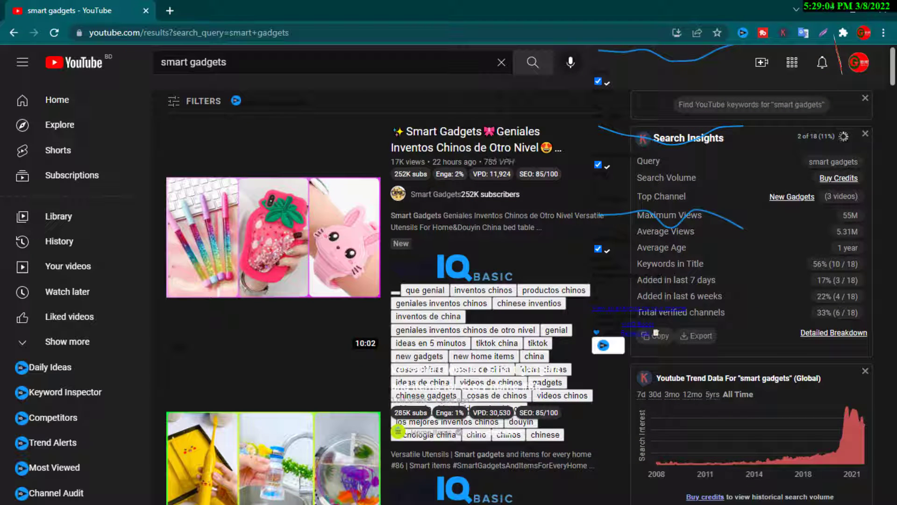
- Search YouTube for "High smart gadgets" and review the ranking difficulty and competing videos
click(163, 62)
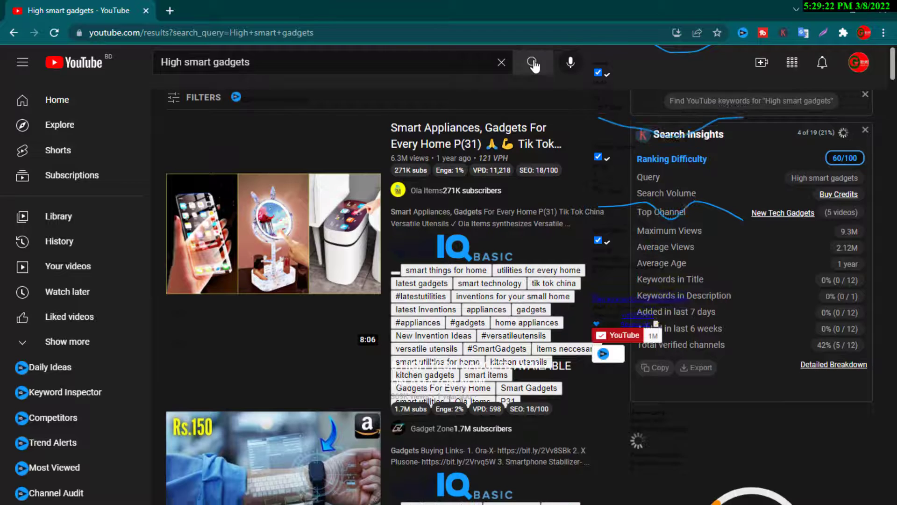
scroll(535, 65, down, 3)
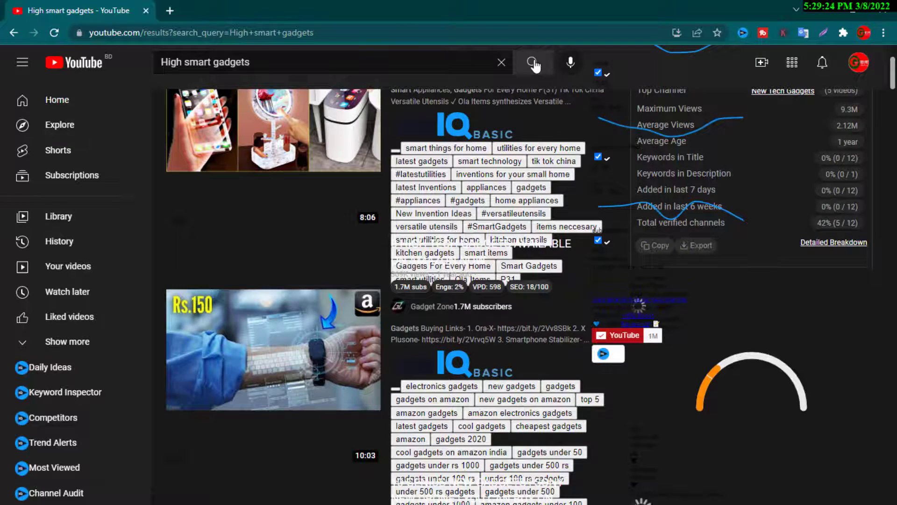
scroll(534, 65, up, 3)
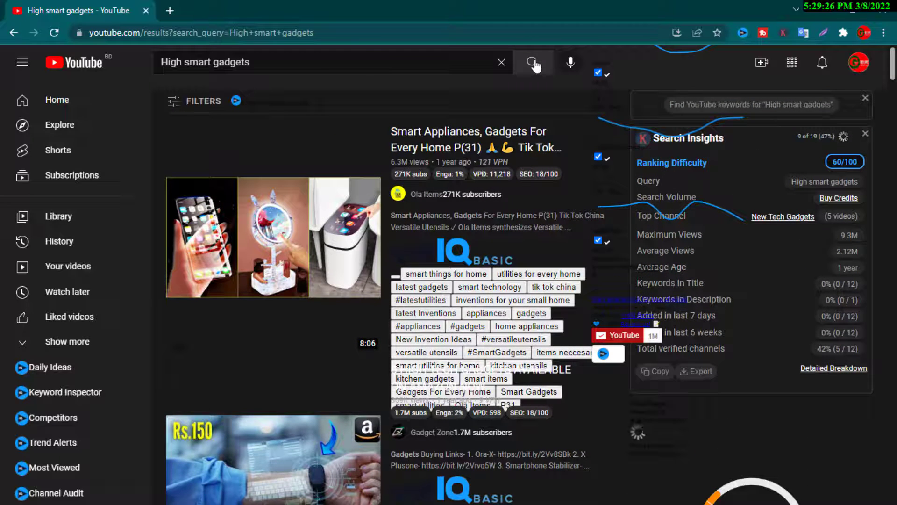
scroll(535, 65, down, 1)
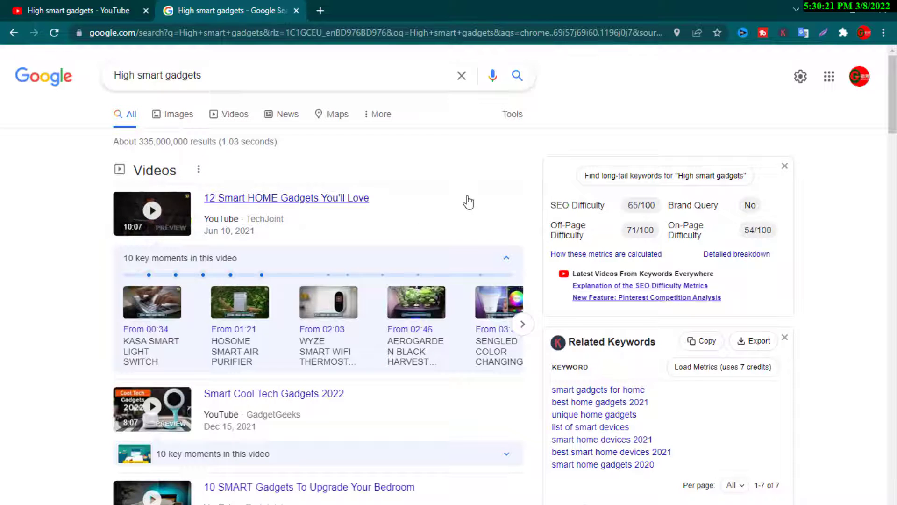
- Examine the Google results for "High smart gadgets", including videos, competing websites, related keywords and long-tail keywords
scroll(466, 202, down, 6)
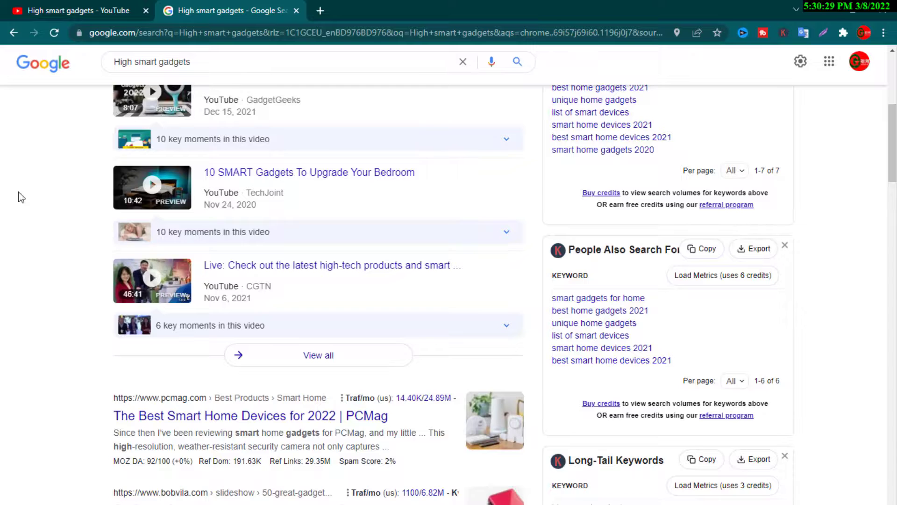
scroll(18, 192, down, 3)
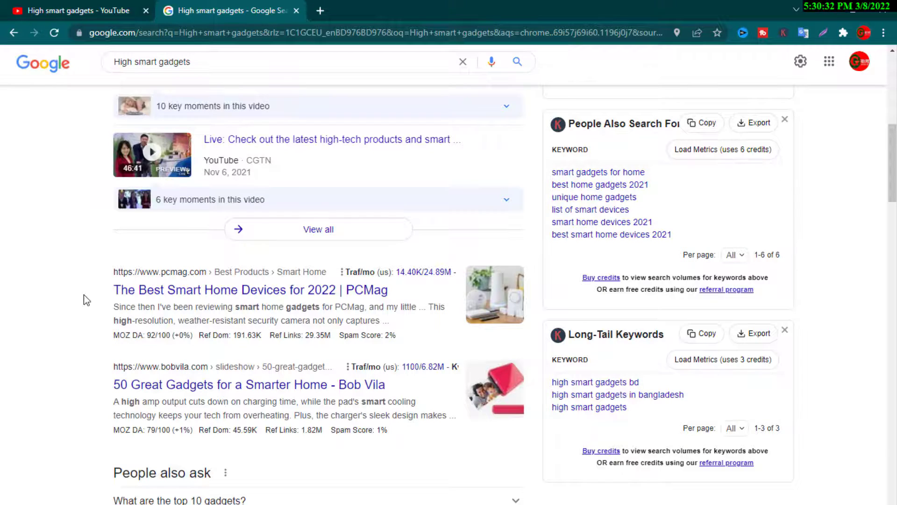
scroll(84, 295, down, 3)
scroll(84, 296, up, 8)
scroll(84, 295, up, 4)
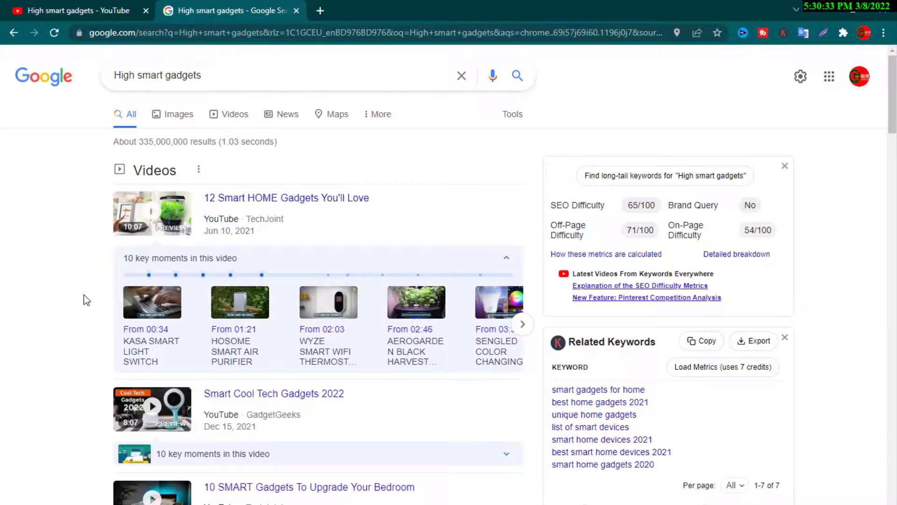
scroll(84, 296, down, 8)
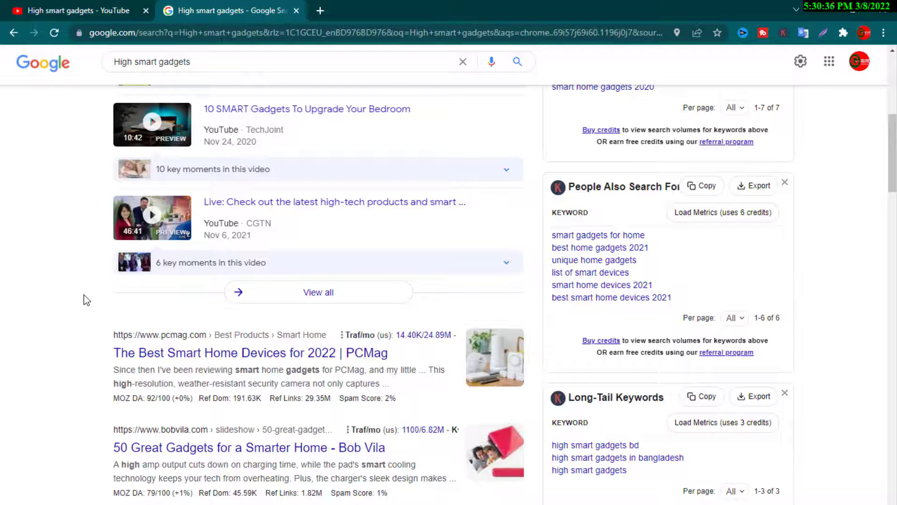
scroll(84, 295, down, 1)
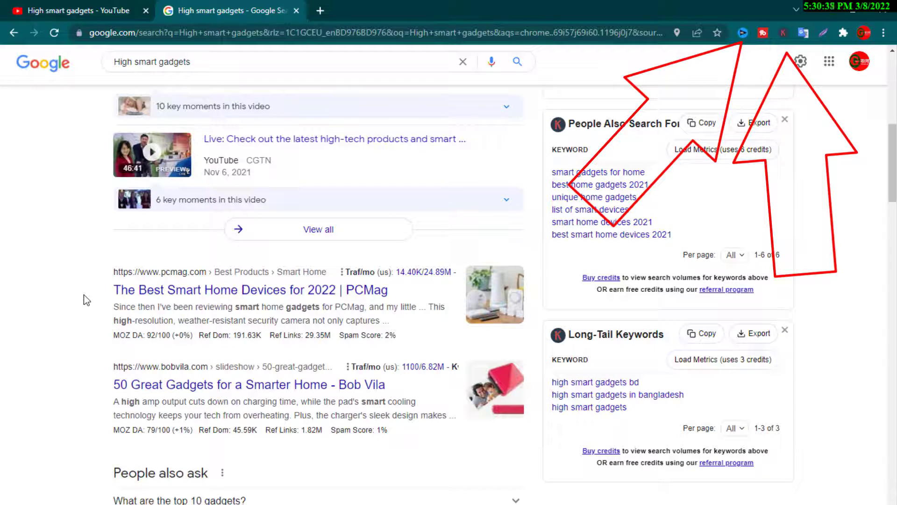
scroll(83, 294, up, 5)
scroll(83, 294, up, 3)
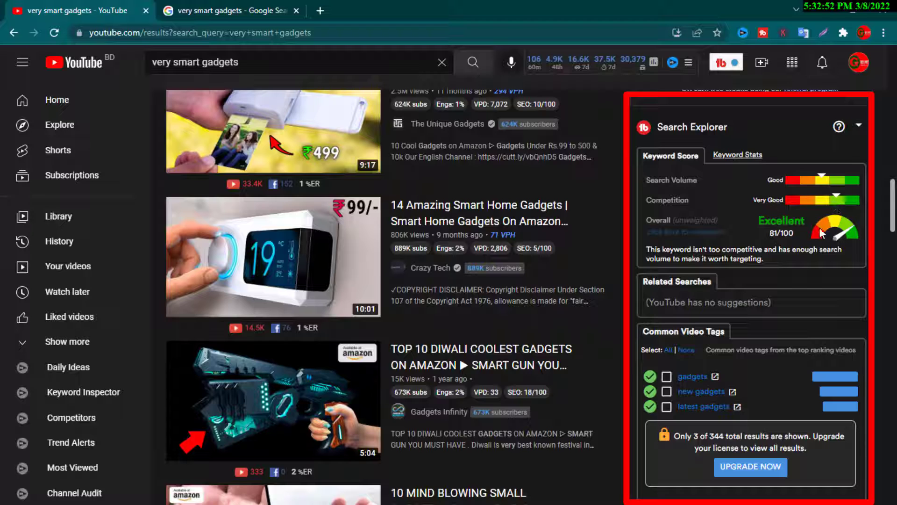
- Review the keyword score, common video tags and vidIQ search statistics for "very smart gadgets" on YouTube
scroll(796, 267, down, 1)
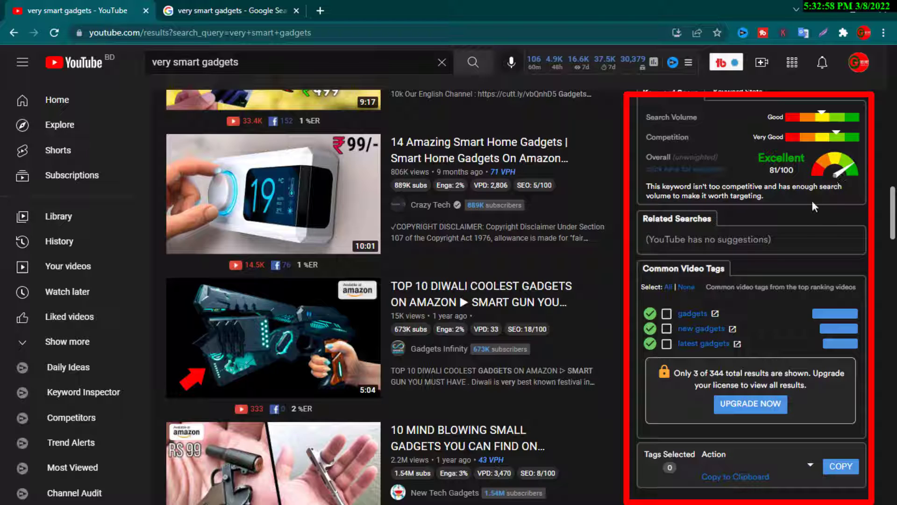
scroll(764, 337, down, 1)
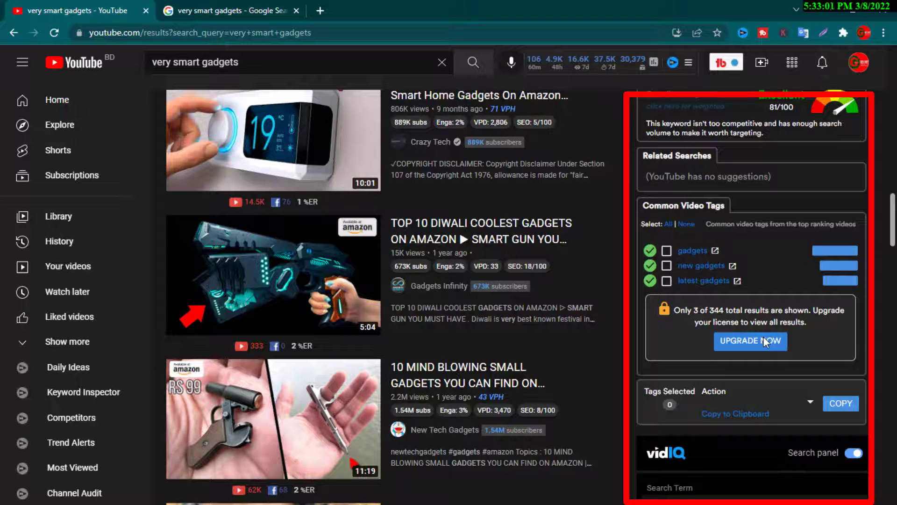
scroll(764, 337, down, 1)
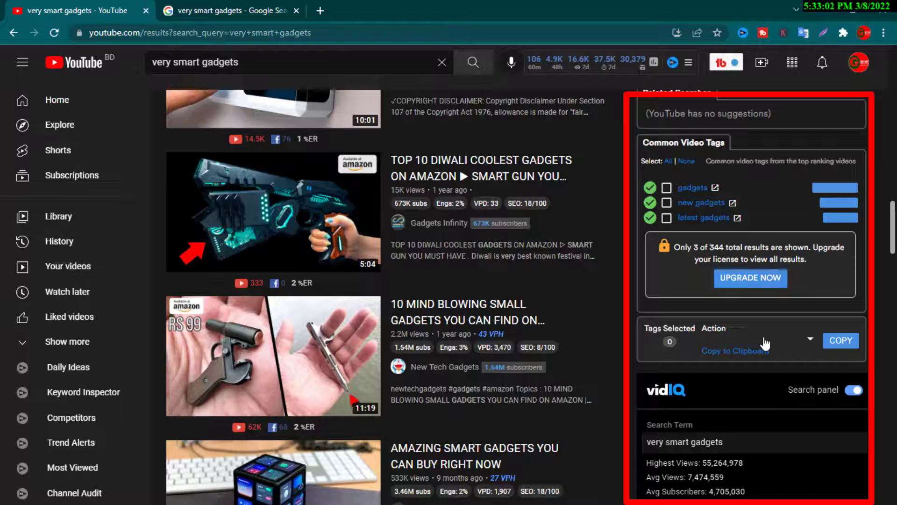
scroll(764, 344, down, 1)
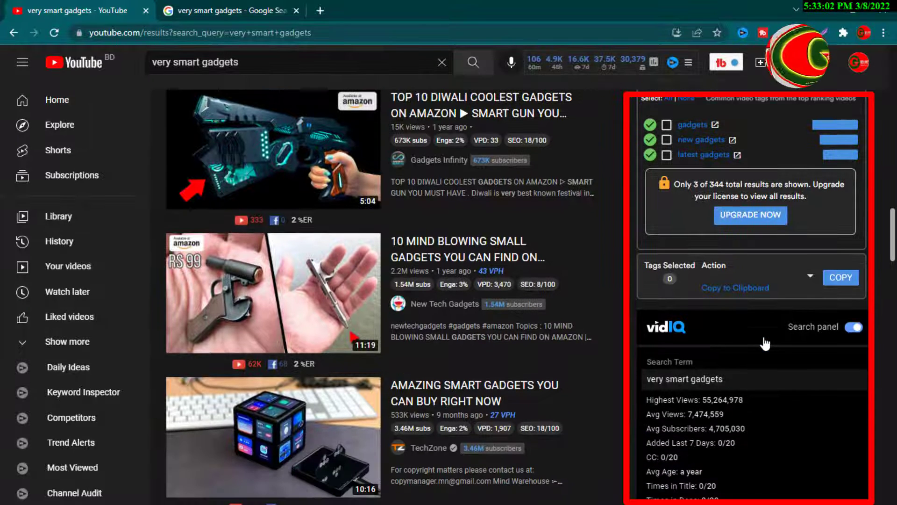
scroll(764, 336, down, 2)
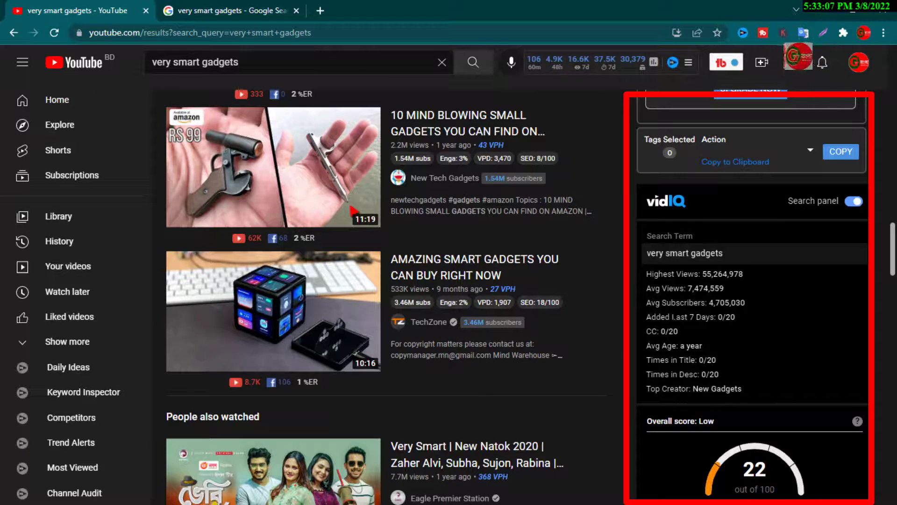
scroll(684, 332, down, 3)
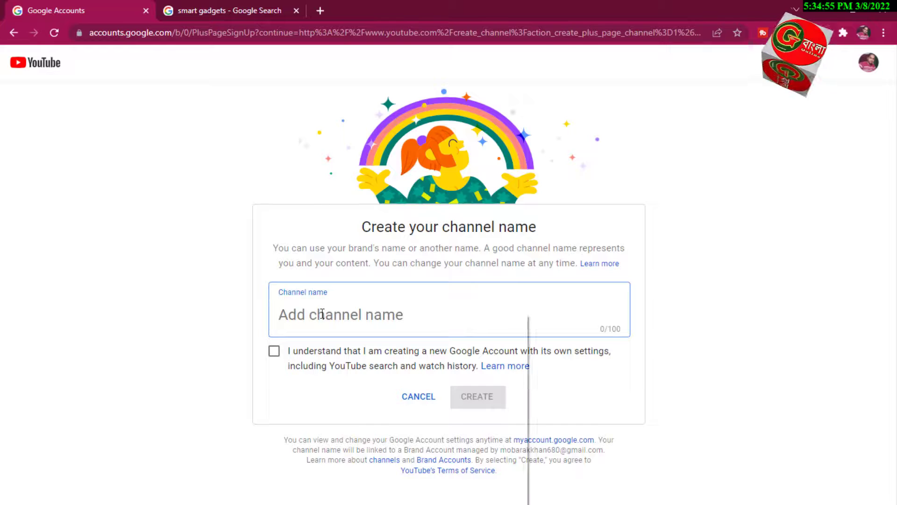
- Paste "Very smart gadgets" as the channel name in the new channel form
right_click(321, 313)
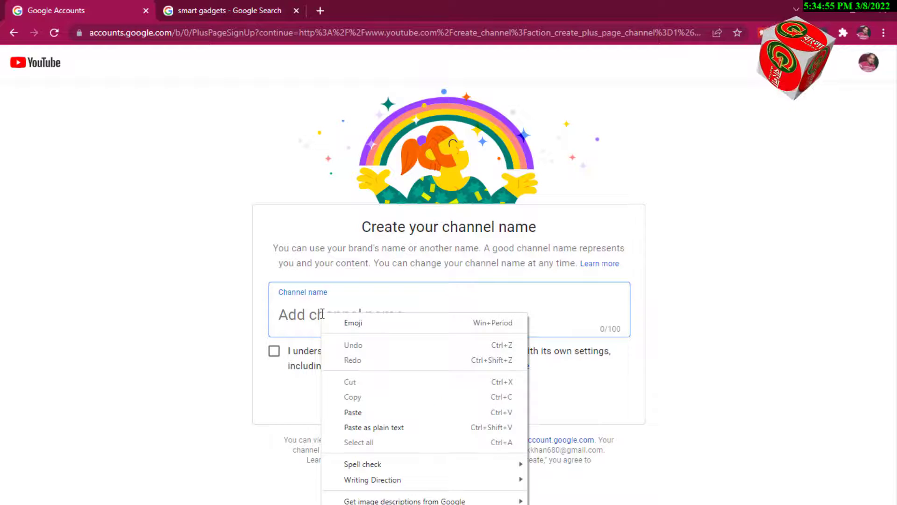
click(361, 420)
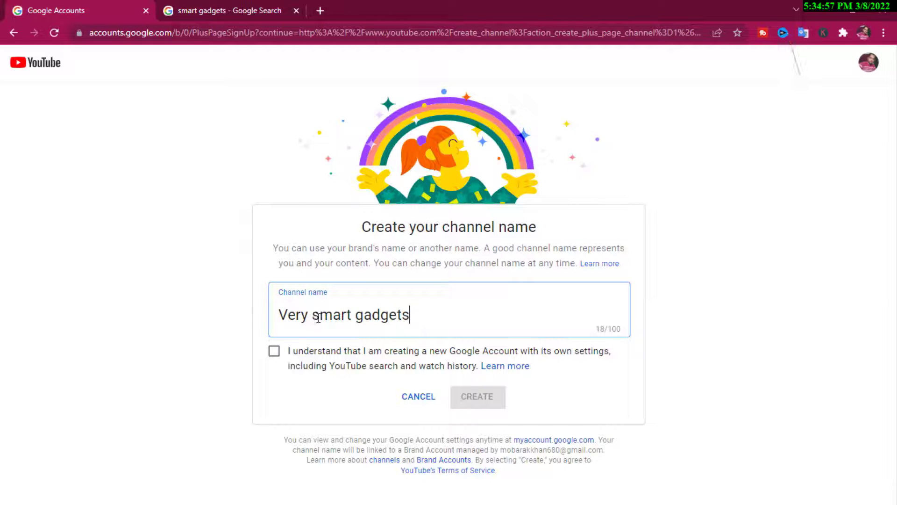
- Capitalize the channel name as "Very Smart Gadgets" and create the channel, accepting the new Google Account acknowledgement
drag(320, 317, 315, 317)
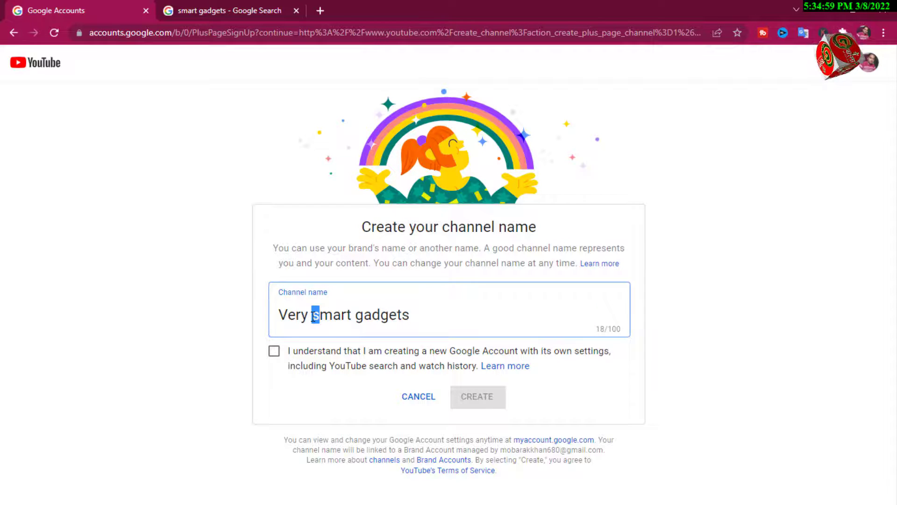
text(S)
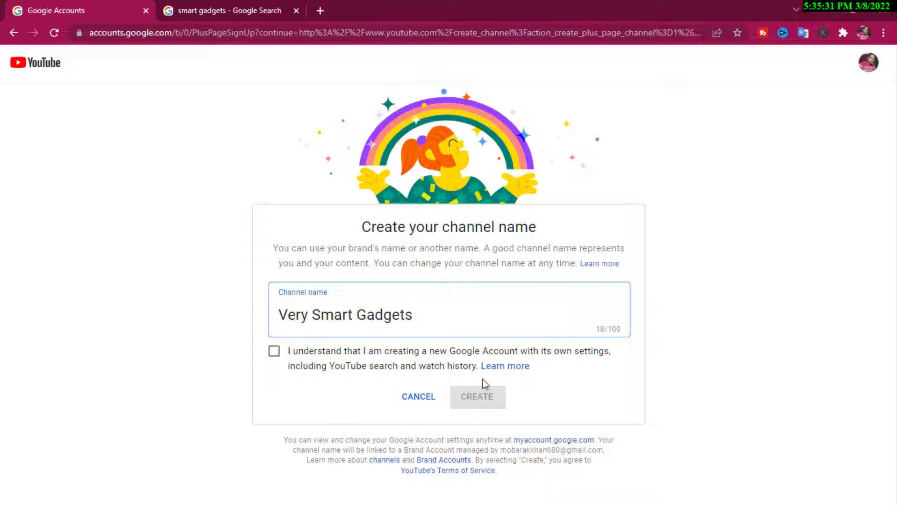
click(274, 355)
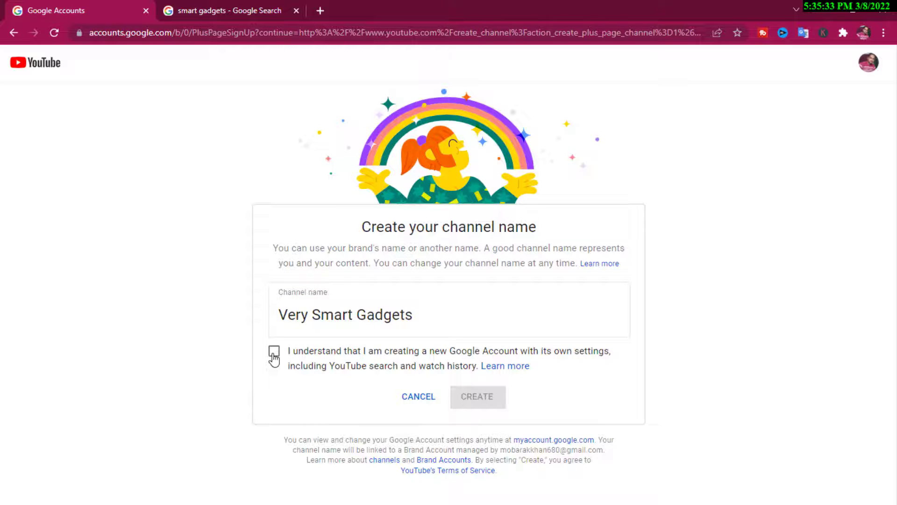
click(274, 356)
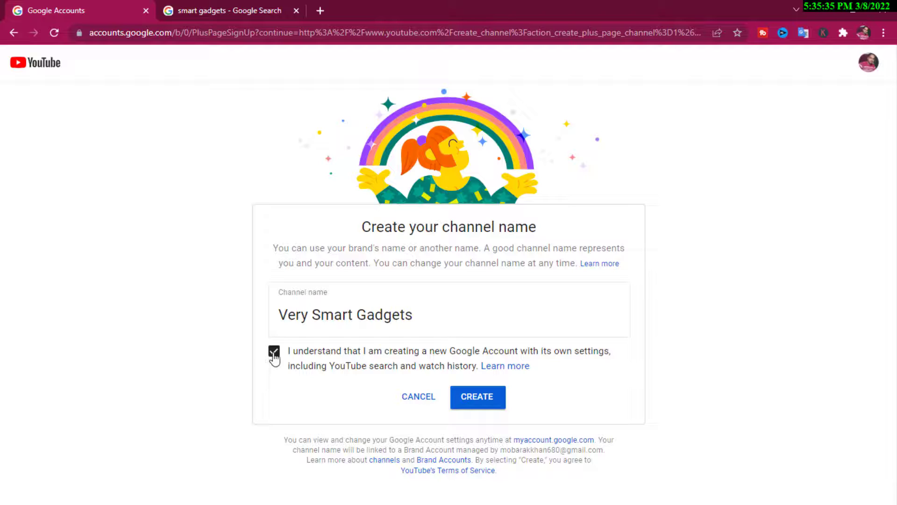
click(478, 400)
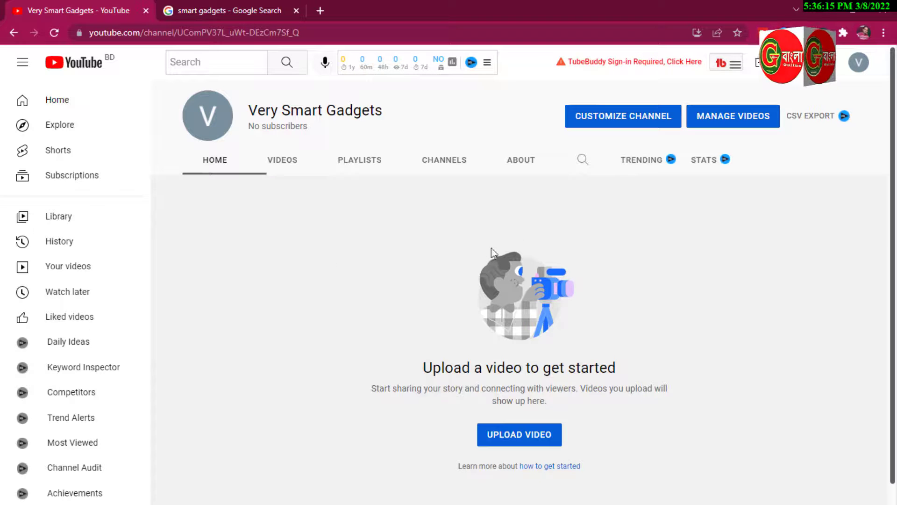
- Open the new channel's customization page and review the layout options for the channel trailer and the featured video for returning subscribers
click(613, 120)
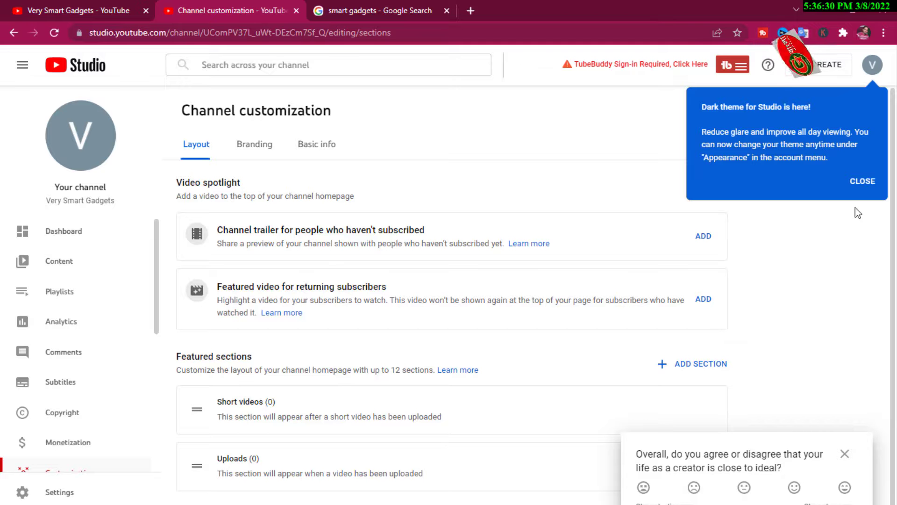
click(858, 213)
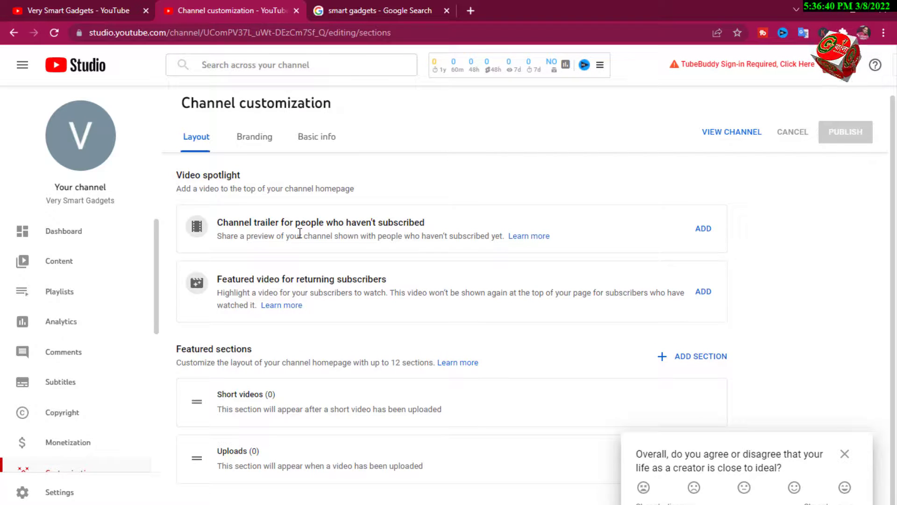
drag(217, 222, 441, 223)
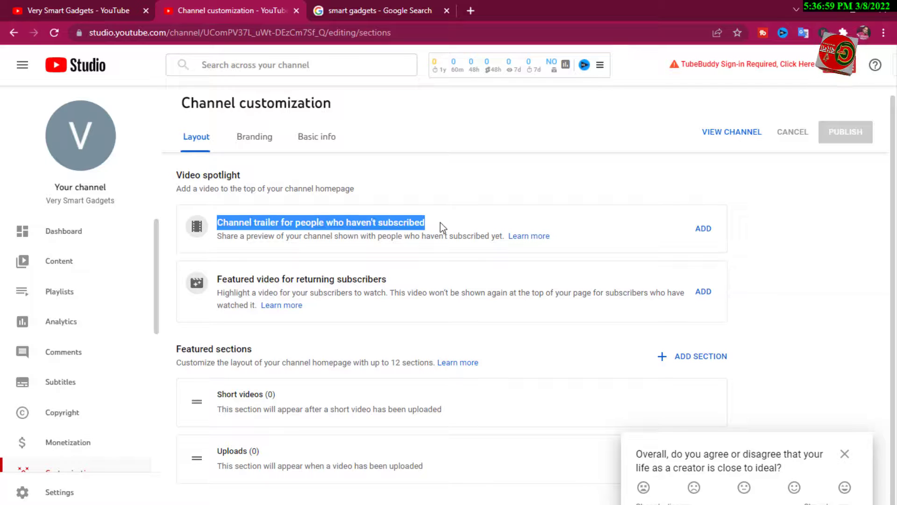
click(444, 185)
drag(217, 279, 388, 279)
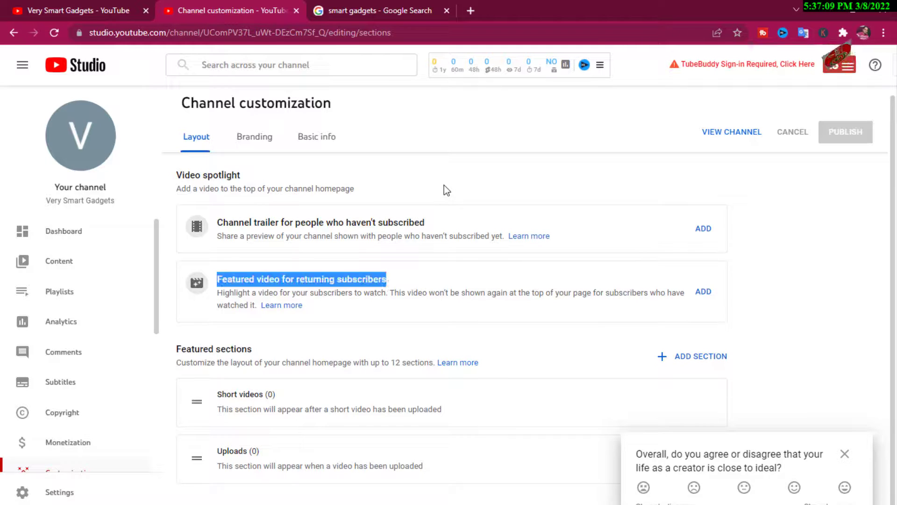
click(397, 279)
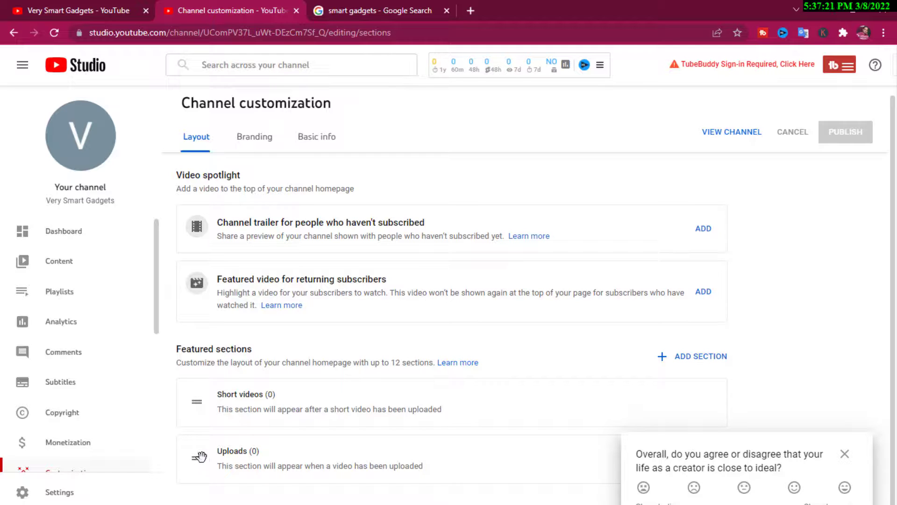
- Review the channel's branding options, including the recommended sizes for the profile picture and banner image and the video watermark section
click(254, 145)
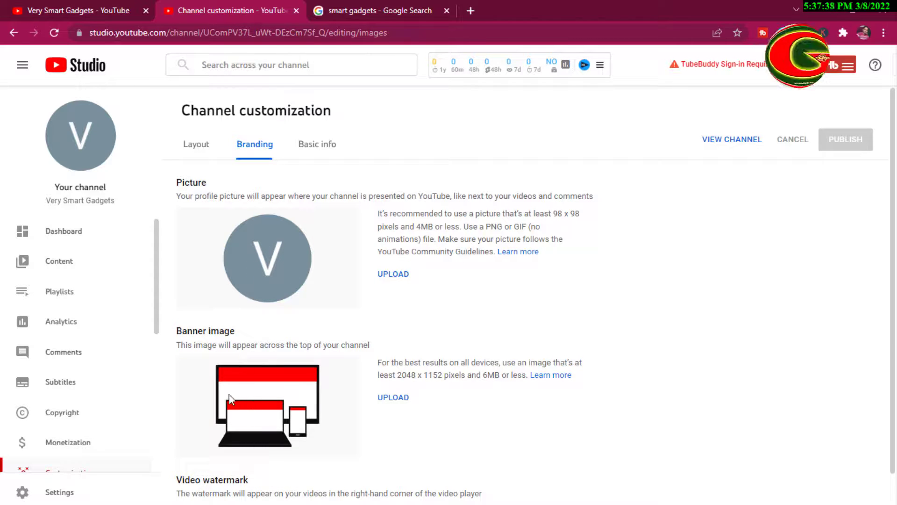
scroll(262, 396, down, 1)
scroll(262, 395, down, 1)
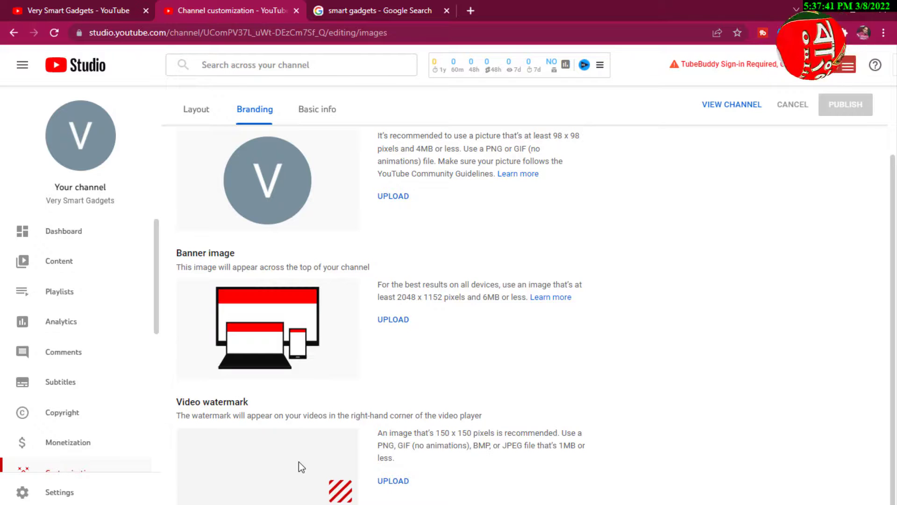
scroll(299, 462, up, 2)
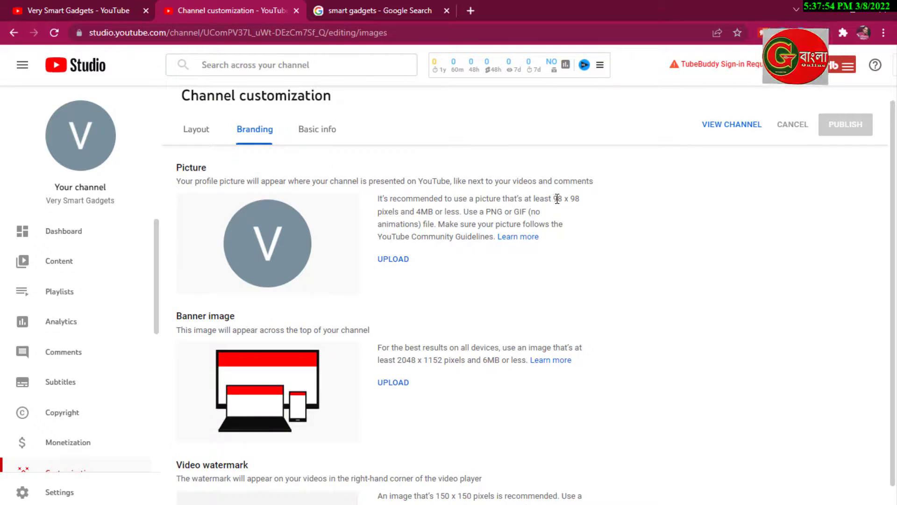
drag(557, 198, 581, 199)
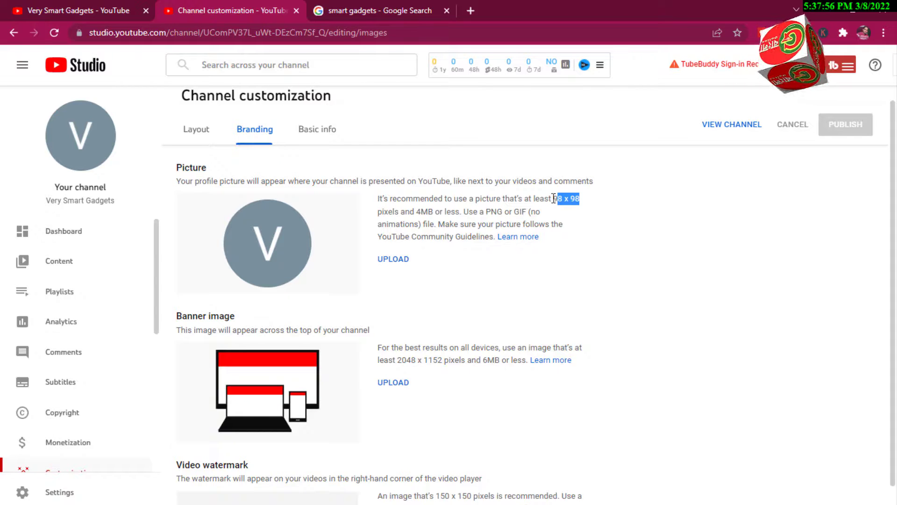
drag(553, 198, 585, 202)
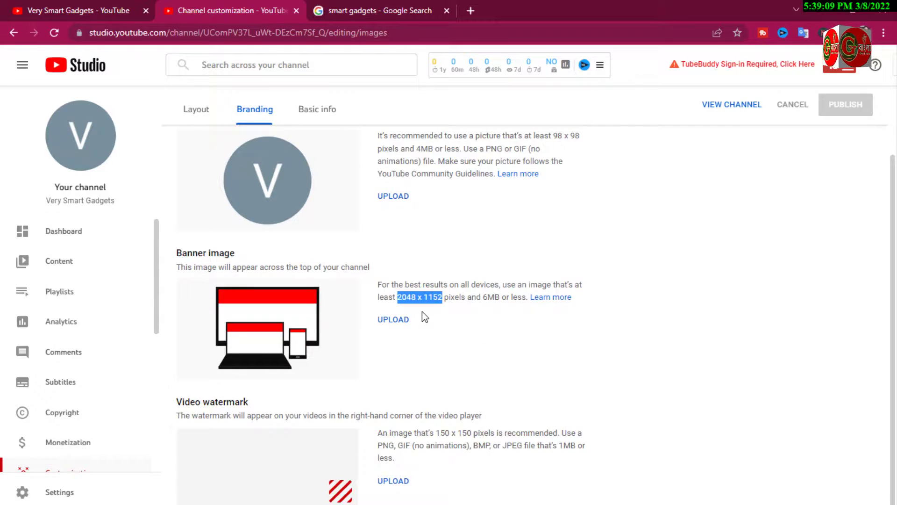
click(422, 311)
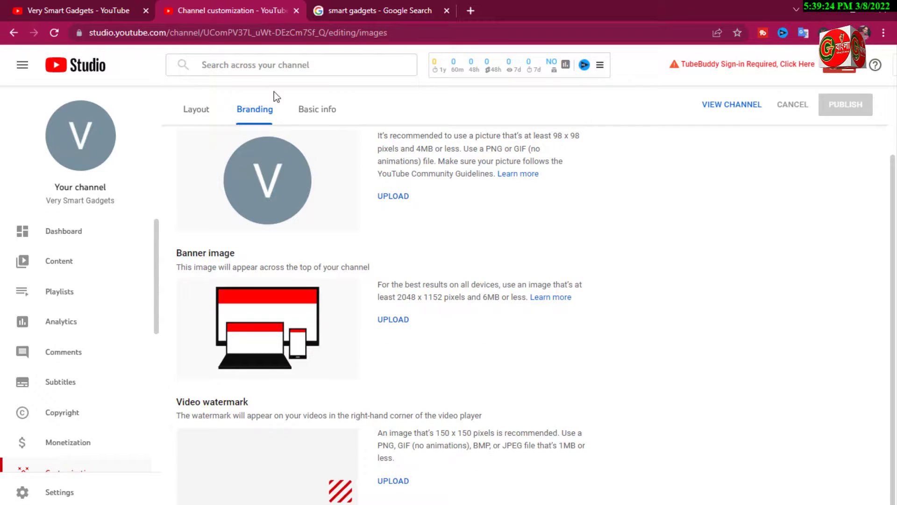
- Open the channel's basic info and start editing the empty channel description
click(316, 111)
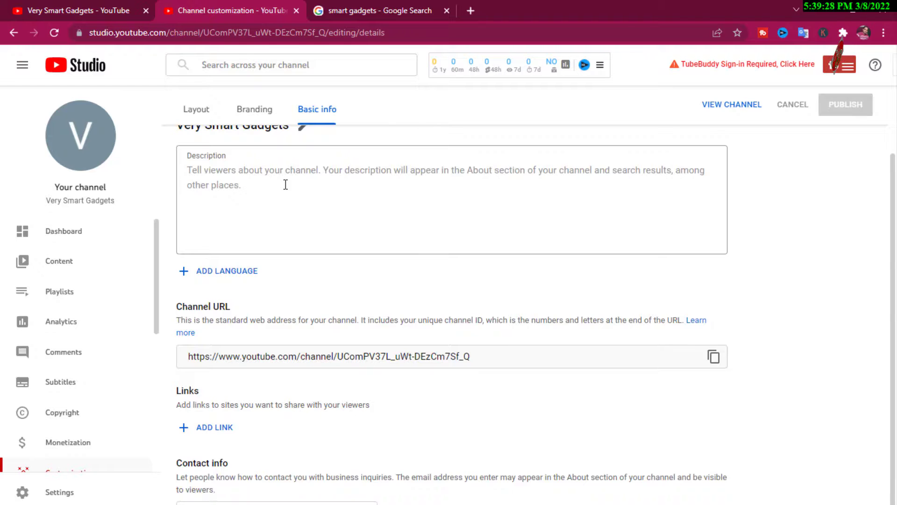
scroll(286, 185, up, 2)
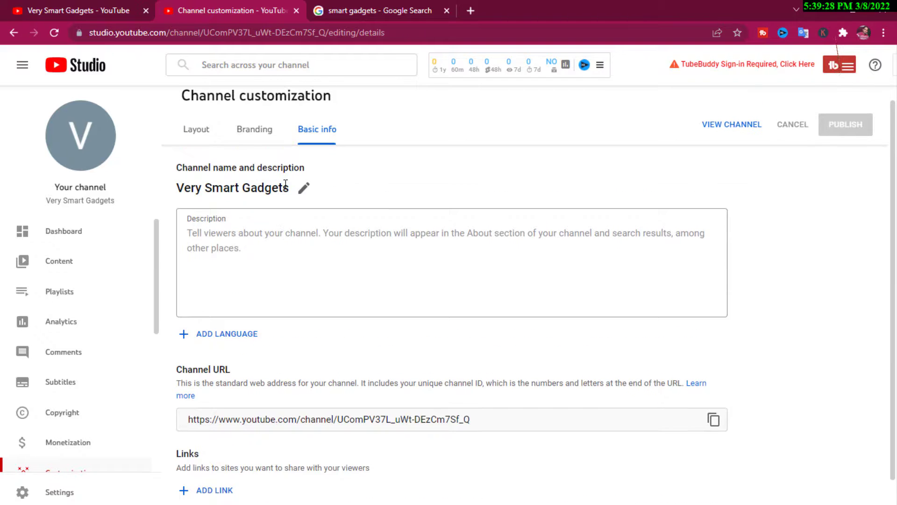
click(199, 234)
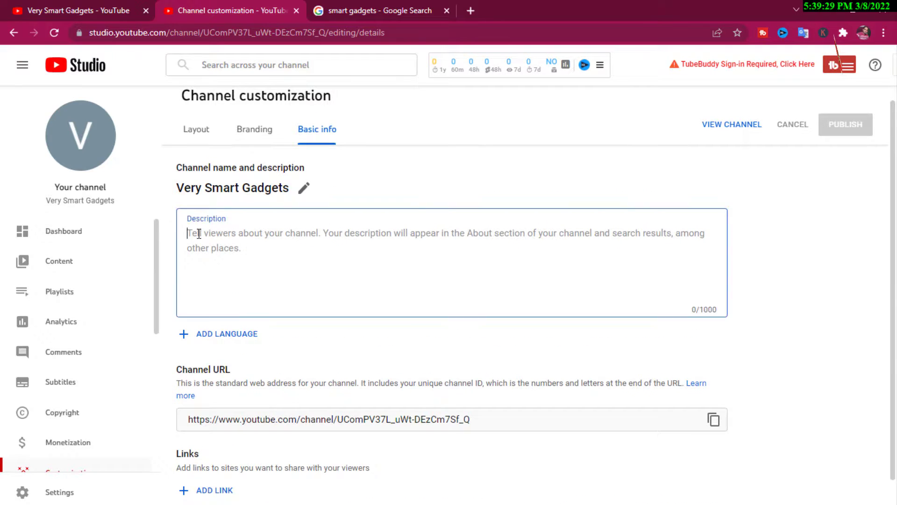